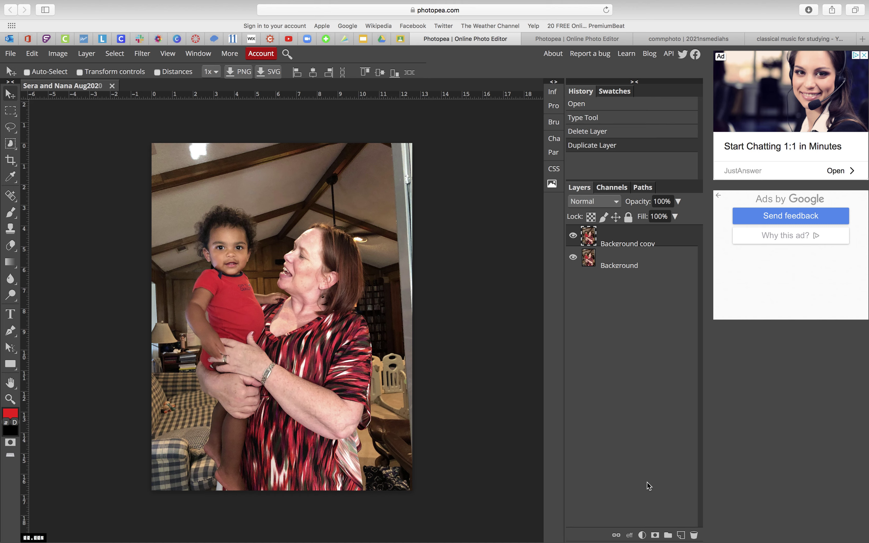
Add an Exposure adjustment layer above the Background copy and set its Exposure to -0.200.
{"action": "left_click", "coordinate": [642, 535]}
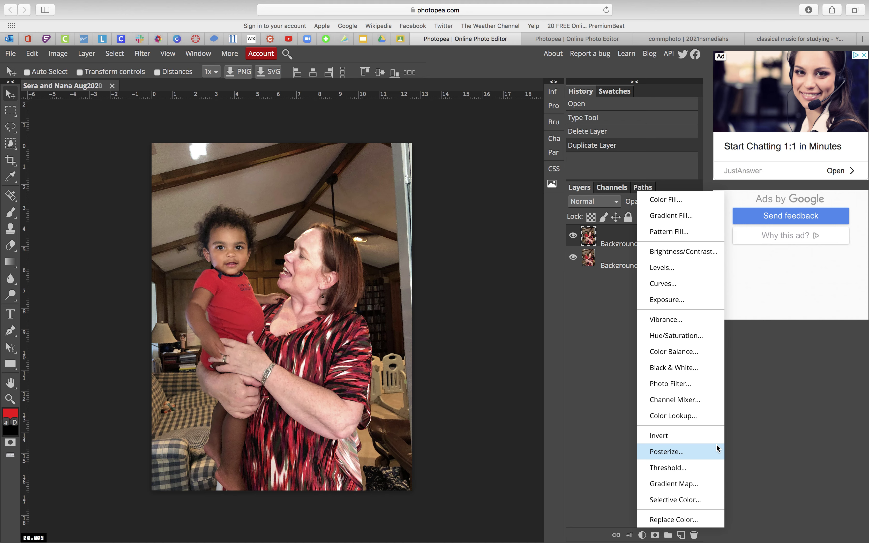
{"action": "left_click", "coordinate": [699, 303]}
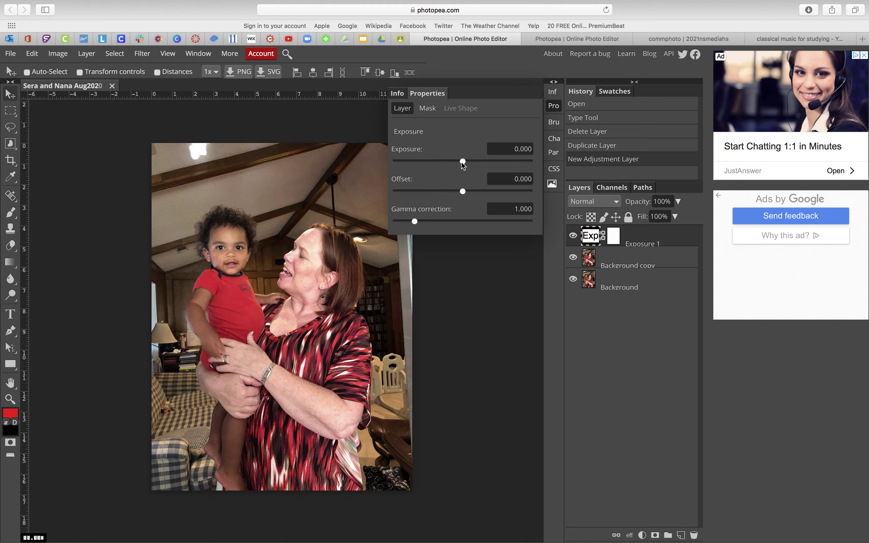
{"action": "mouse_move", "coordinate": [461, 162]}
{"action": "left_mouse_down"}
{"action": "mouse_move", "coordinate": [400, 161]}
{"action": "mouse_move", "coordinate": [542, 169]}
{"action": "mouse_move", "coordinate": [462, 170]}
{"action": "left_mouse_up"}
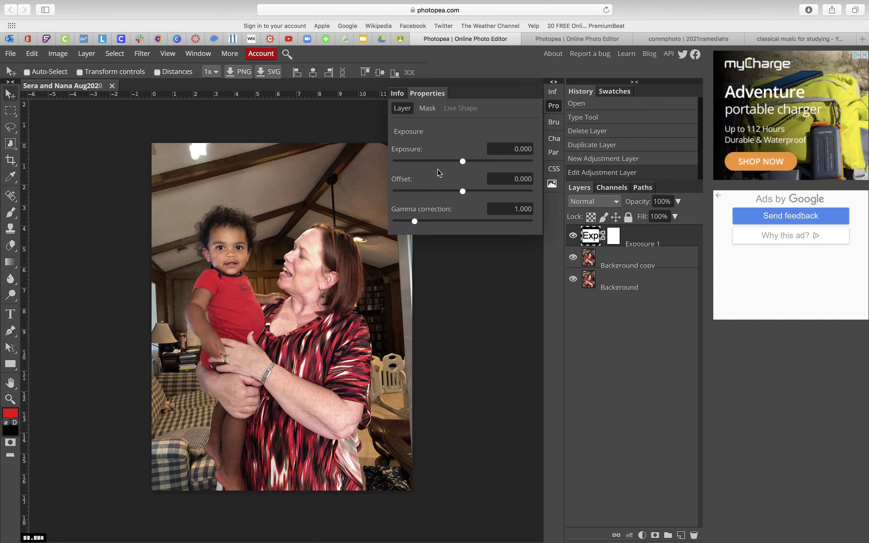
{"action": "left_click_drag", "start_coordinate": [462, 164], "coordinate": [465, 164]}
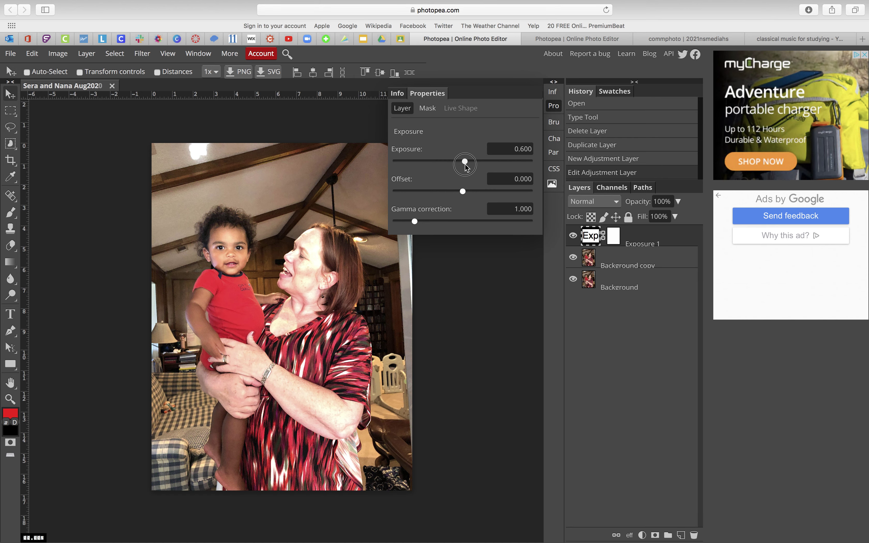
{"action": "left_click_drag", "start_coordinate": [464, 165], "coordinate": [466, 164]}
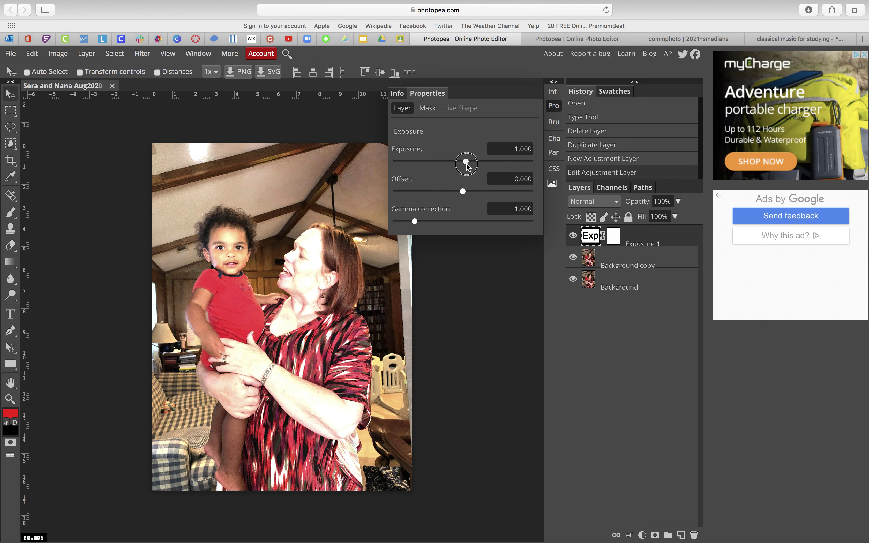
{"action": "left_click_drag", "start_coordinate": [465, 164], "coordinate": [464, 164]}
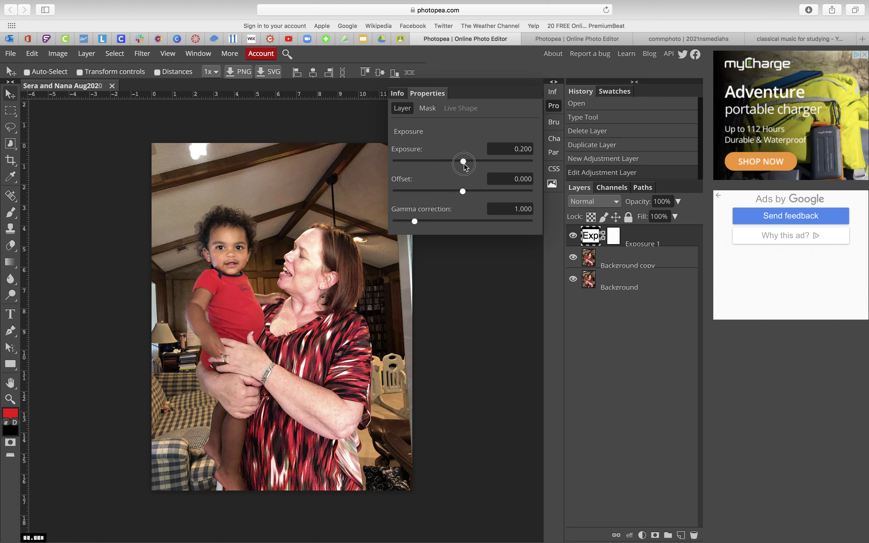
{"action": "left_click_drag", "start_coordinate": [464, 164], "coordinate": [463, 164]}
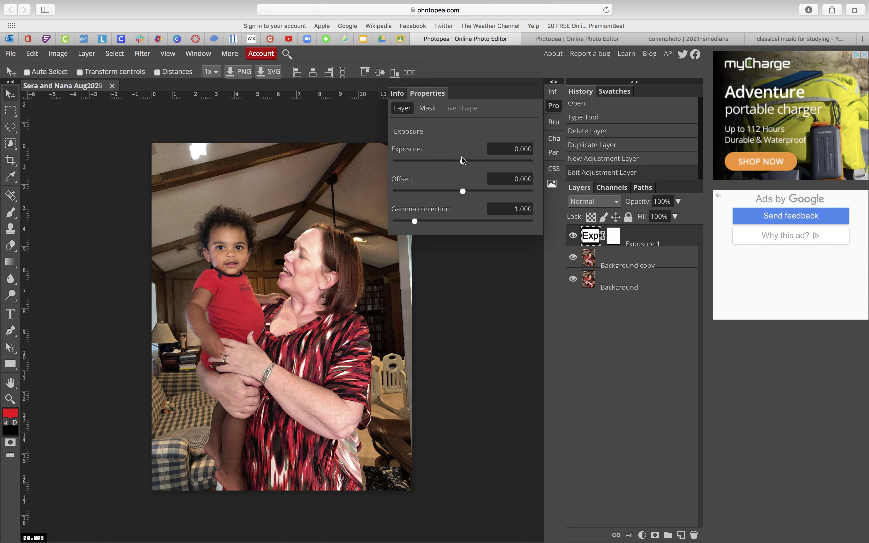
{"action": "left_click_drag", "start_coordinate": [464, 163], "coordinate": [462, 161]}
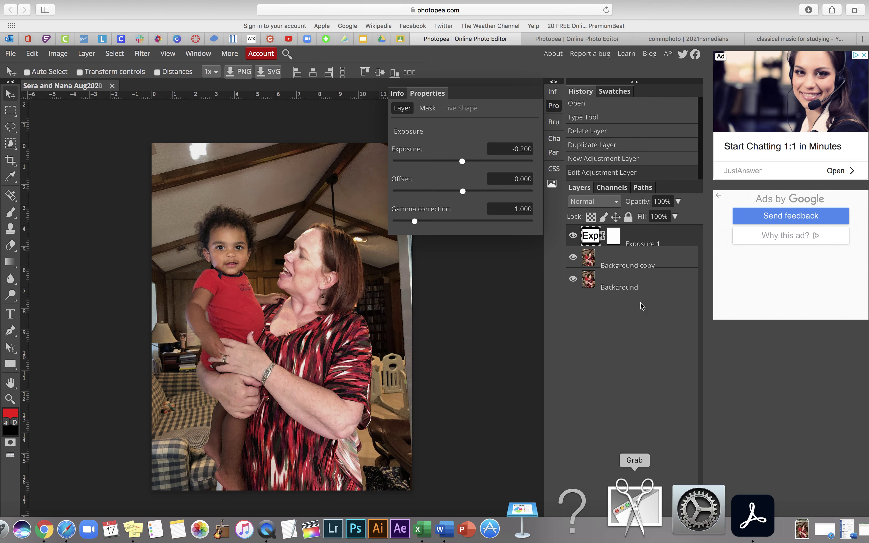
Add a Brightness/Contrast adjustment layer above the Exposure layer.
{"action": "left_click", "coordinate": [642, 535]}
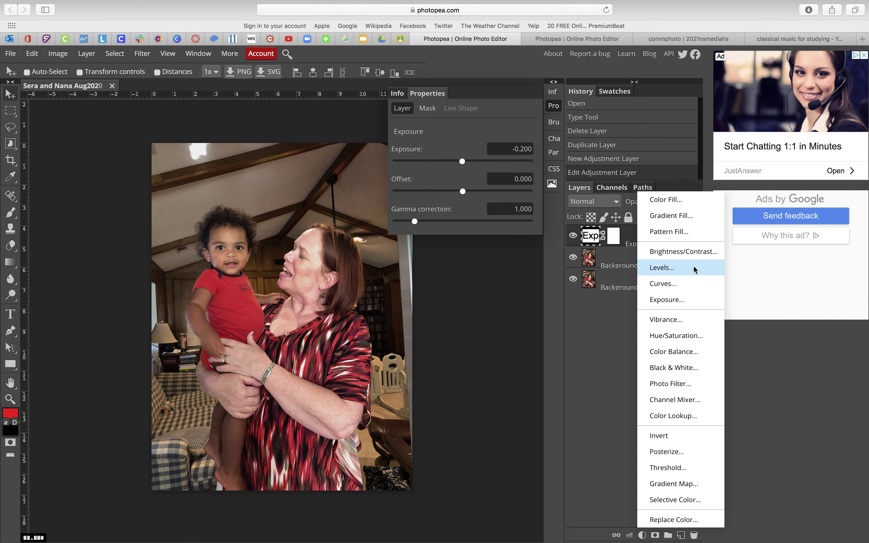
{"action": "left_click", "coordinate": [696, 253]}
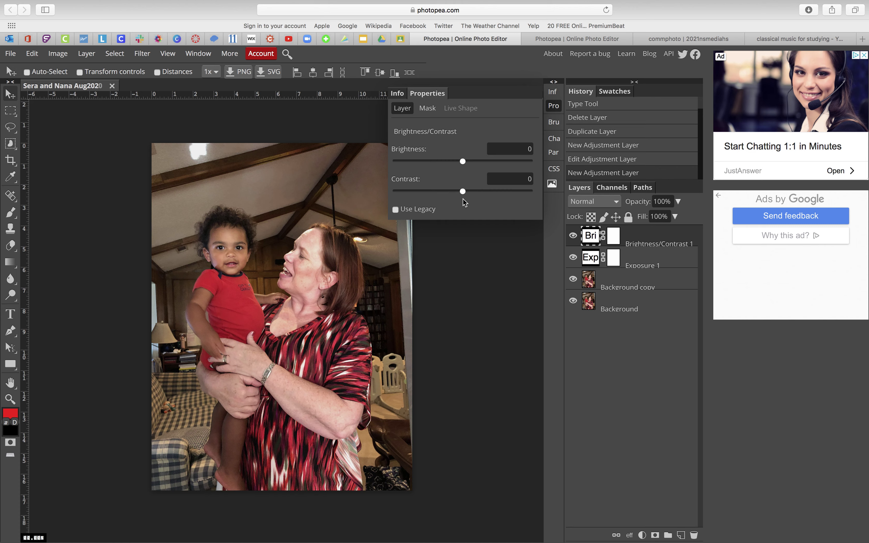
Try a Contrast of 76 and lower values on the Brightness/Contrast layer, and reset Contrast to 0.
{"action": "left_click_drag", "start_coordinate": [463, 195], "coordinate": [514, 196]}
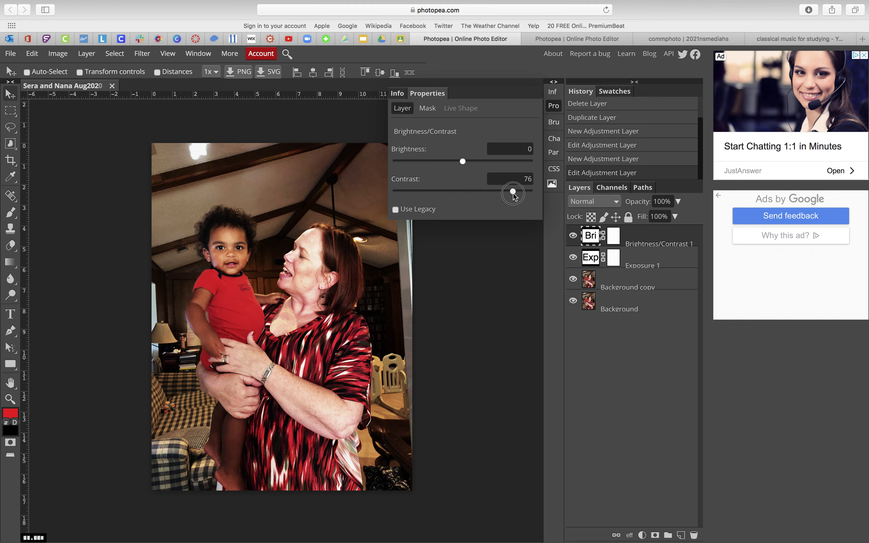
{"action": "left_click_drag", "start_coordinate": [514, 197], "coordinate": [464, 195]}
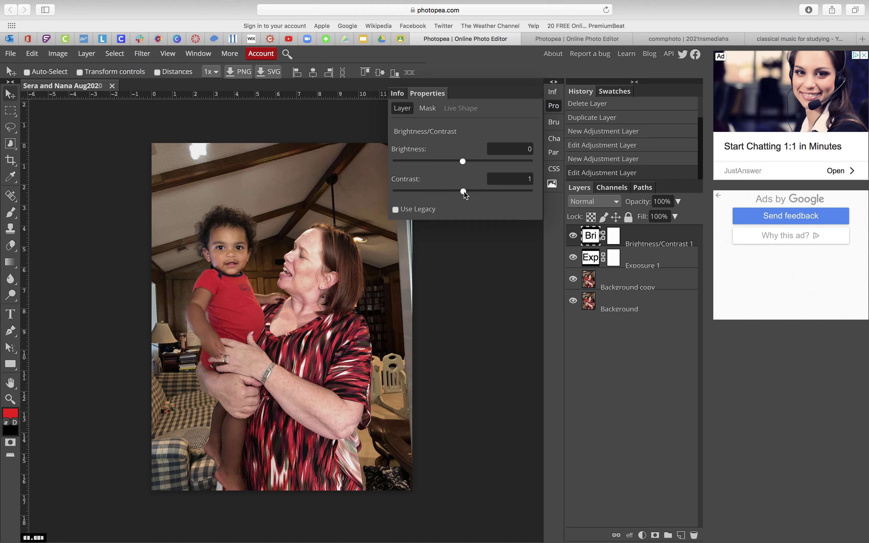
{"action": "left_click_drag", "start_coordinate": [464, 194], "coordinate": [473, 196]}
{"action": "left_click", "coordinate": [514, 182]}
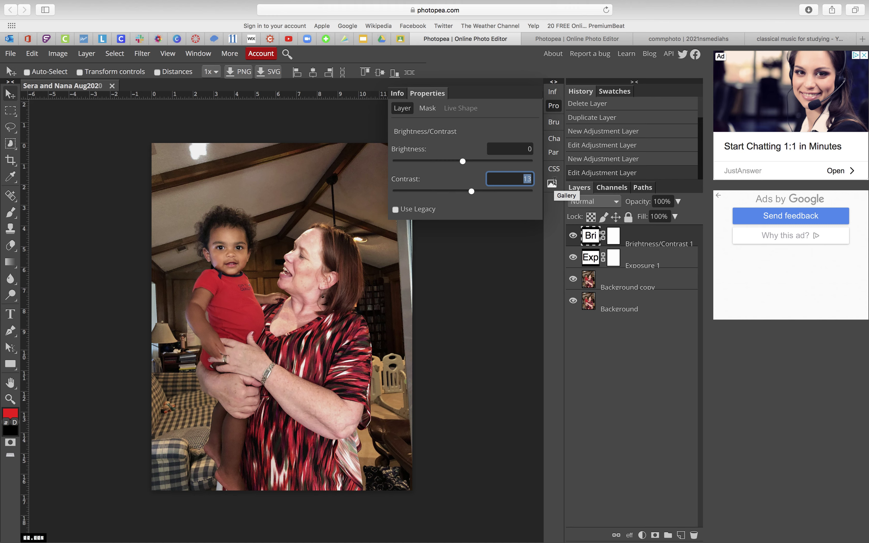
{"action": "type", "text": "0"}
{"action": "key", "text": "Return"}
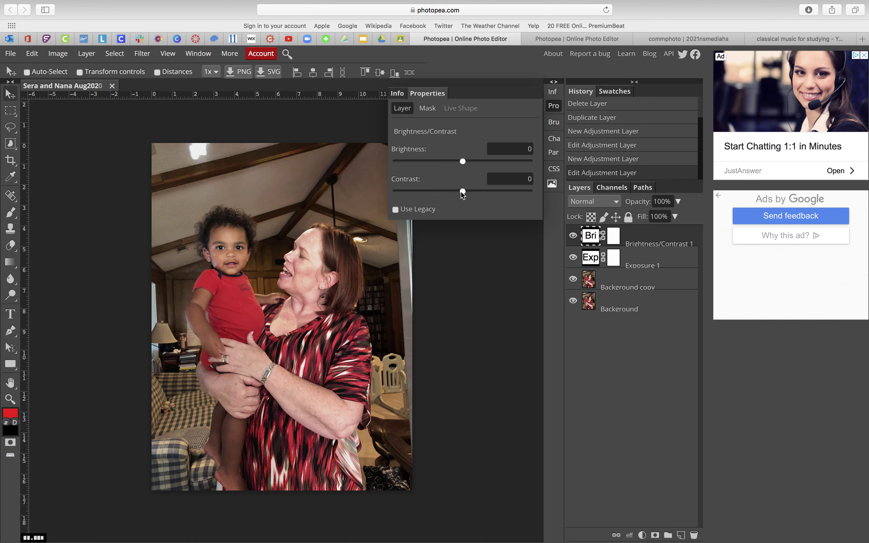
Set the Brightness/Contrast layer's Contrast to 10 and its Brightness to -12.
{"action": "left_click_drag", "start_coordinate": [462, 192], "coordinate": [468, 193]}
{"action": "mouse_move", "coordinate": [462, 162]}
{"action": "left_mouse_down"}
{"action": "mouse_move", "coordinate": [435, 154]}
{"action": "mouse_move", "coordinate": [457, 166]}
{"action": "left_mouse_up"}
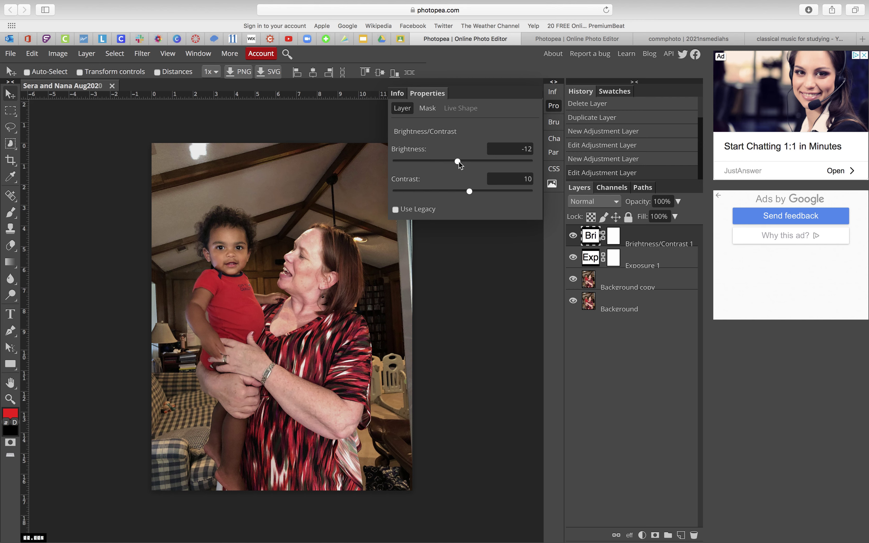
{"action": "left_click_drag", "start_coordinate": [456, 160], "coordinate": [465, 167]}
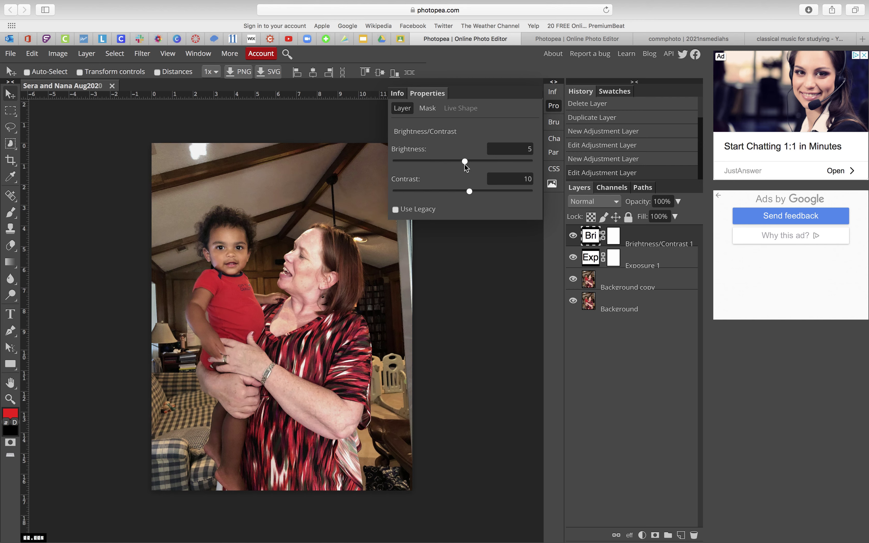
{"action": "mouse_move", "coordinate": [466, 161]}
{"action": "left_mouse_down"}
{"action": "mouse_move", "coordinate": [474, 165]}
{"action": "mouse_move", "coordinate": [457, 165]}
{"action": "left_mouse_up"}
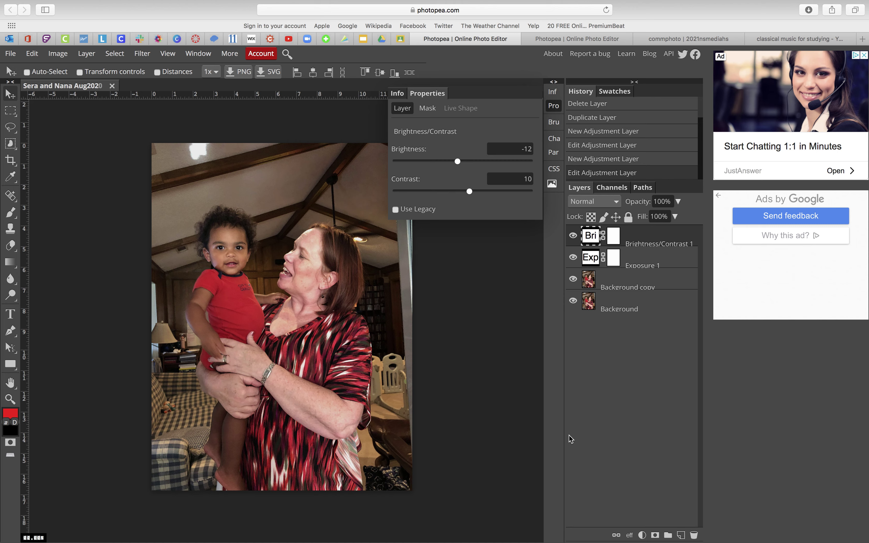
Add a Vibrance adjustment layer above the Brightness/Contrast layer and set its Vibrance to 12.
{"action": "left_click", "coordinate": [642, 535]}
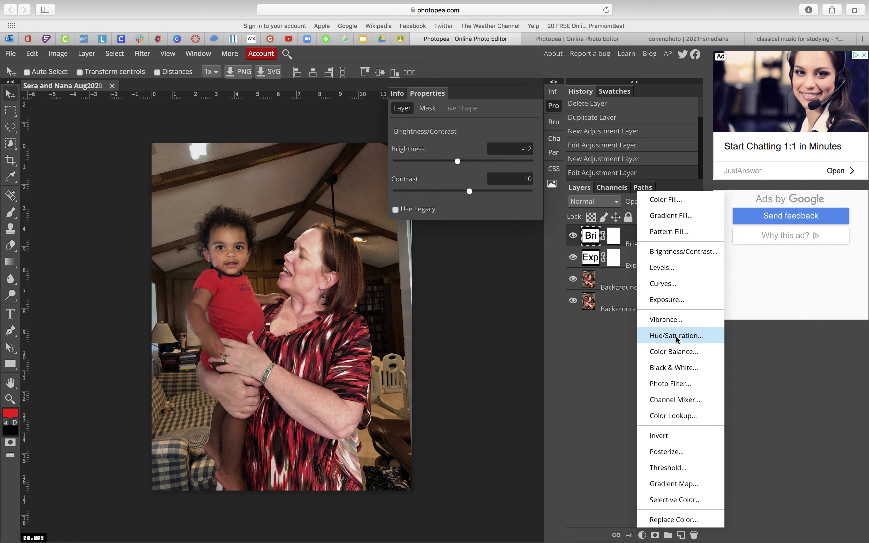
{"action": "left_click", "coordinate": [675, 323]}
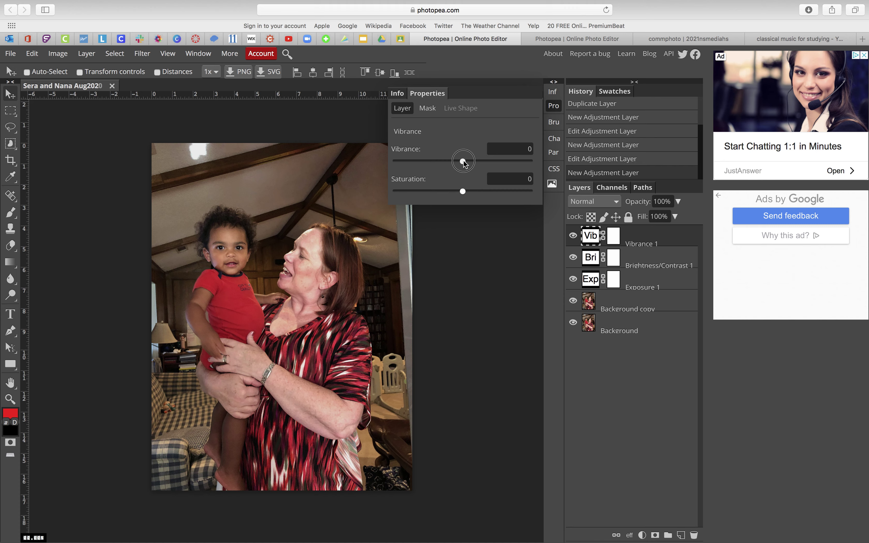
{"action": "left_click_drag", "start_coordinate": [463, 162], "coordinate": [475, 168]}
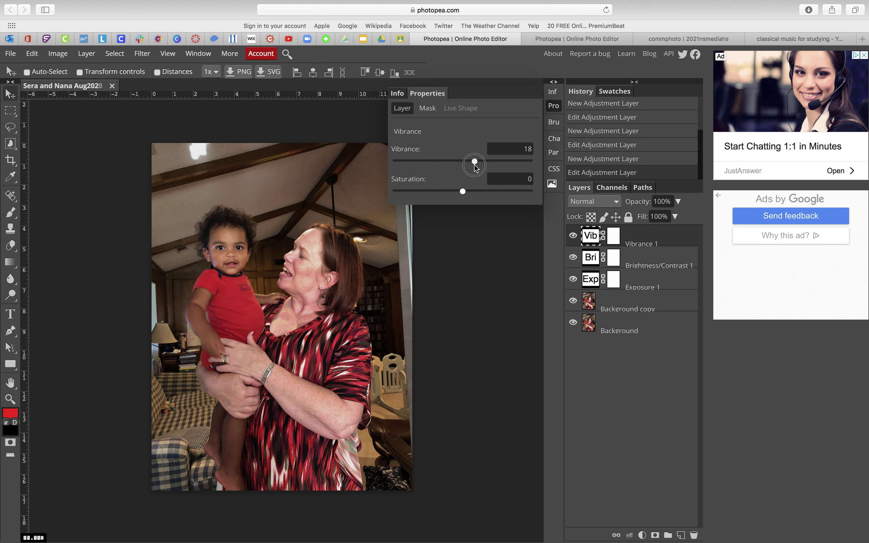
{"action": "mouse_move", "coordinate": [474, 167]}
{"action": "left_mouse_down"}
{"action": "mouse_move", "coordinate": [530, 169]}
{"action": "mouse_move", "coordinate": [406, 164]}
{"action": "mouse_move", "coordinate": [461, 173]}
{"action": "left_mouse_up"}
{"action": "left_click_drag", "start_coordinate": [464, 162], "coordinate": [471, 162]}
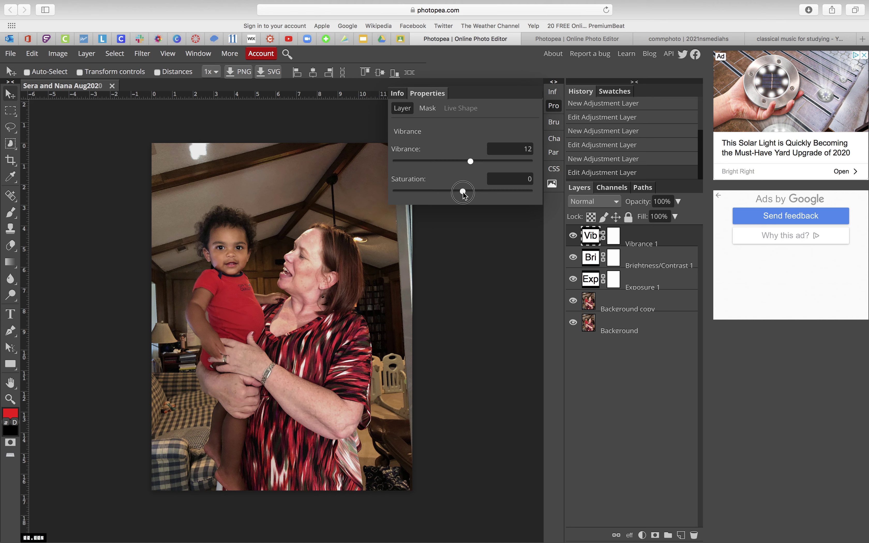
Try the Vibrance layer's Saturation at 100 and -100, and return it to 0.
{"action": "left_click_drag", "start_coordinate": [462, 192], "coordinate": [543, 196]}
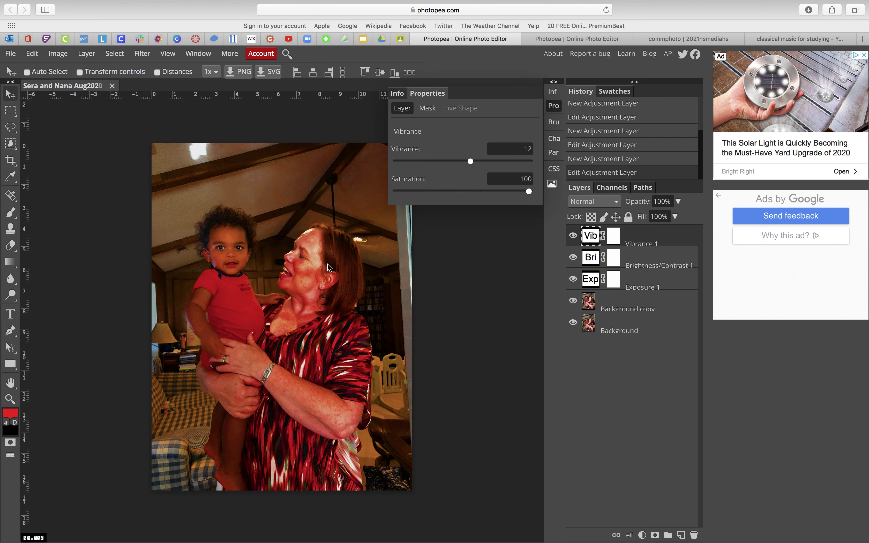
{"action": "left_click_drag", "start_coordinate": [530, 188], "coordinate": [386, 192]}
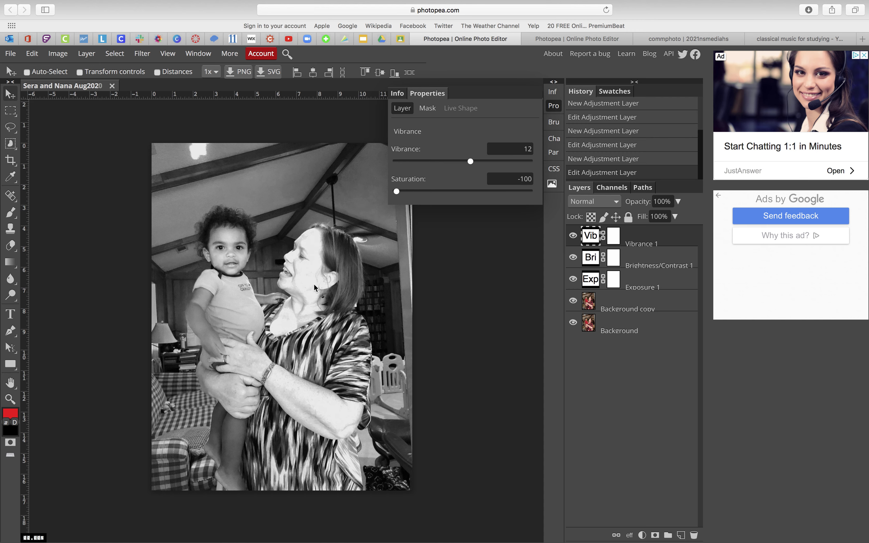
{"action": "left_click_drag", "start_coordinate": [397, 190], "coordinate": [423, 196]}
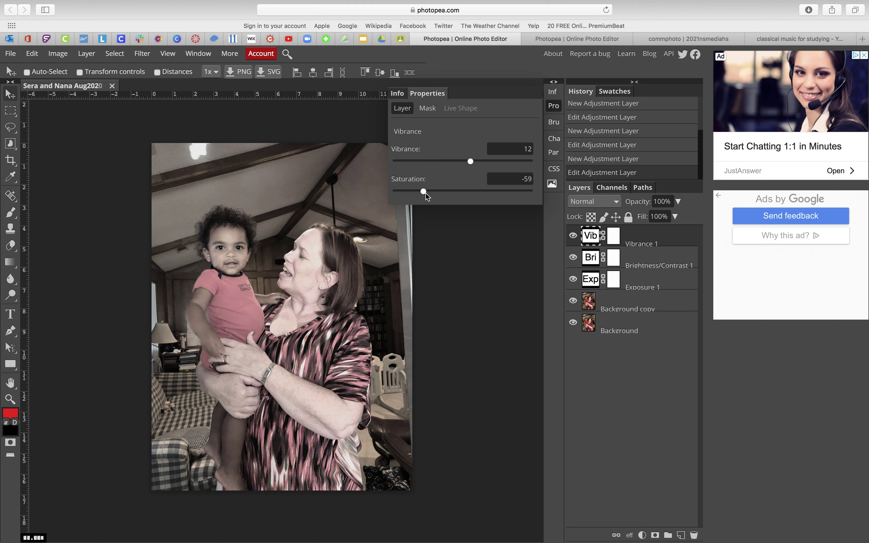
{"action": "left_click_drag", "start_coordinate": [425, 192], "coordinate": [464, 195]}
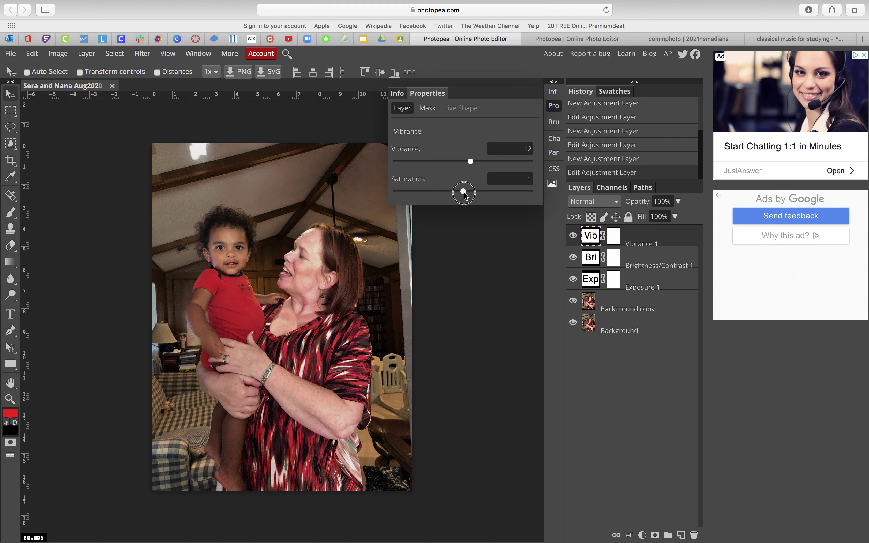
{"action": "left_click_drag", "start_coordinate": [464, 194], "coordinate": [463, 195]}
Add a Hue/Saturation adjustment layer, shift its Hue to 2, and try a Saturation of -1 before resetting Saturation to 0.
{"action": "left_click", "coordinate": [642, 535]}
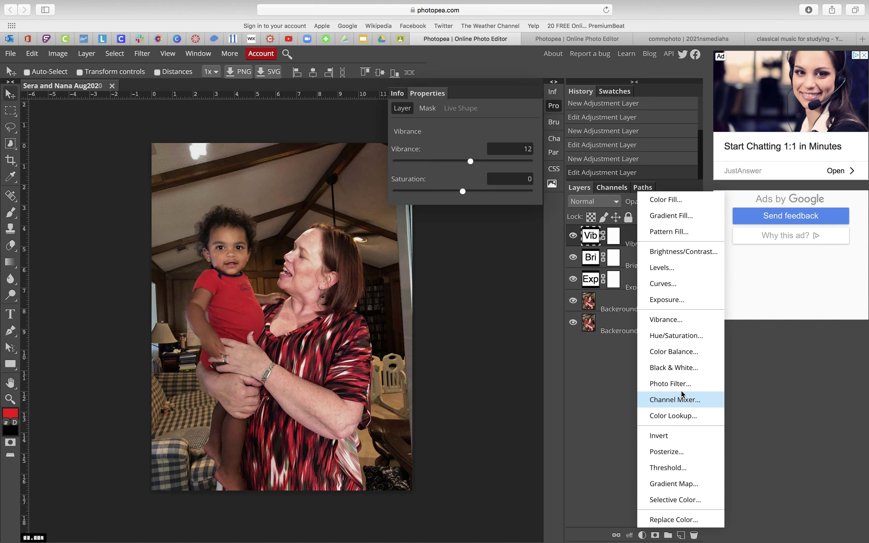
{"action": "left_click", "coordinate": [676, 337]}
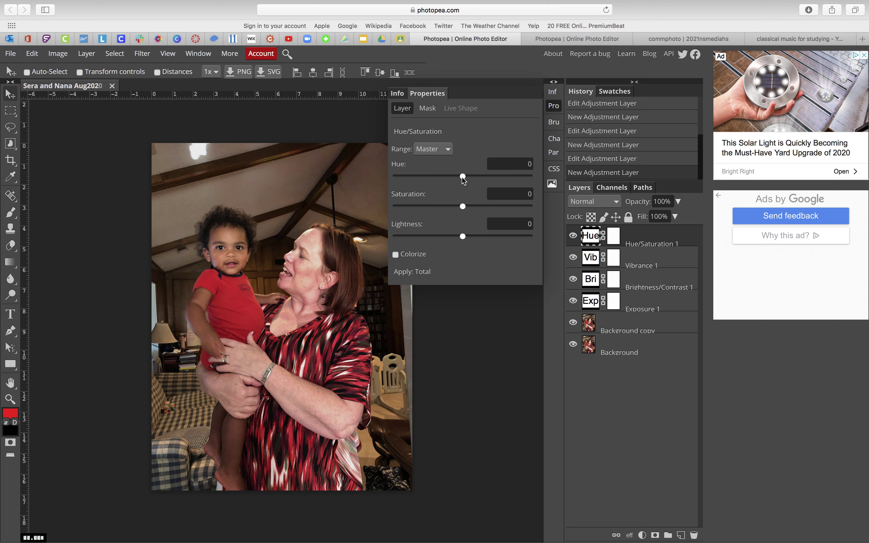
{"action": "left_click_drag", "start_coordinate": [462, 178], "coordinate": [464, 179]}
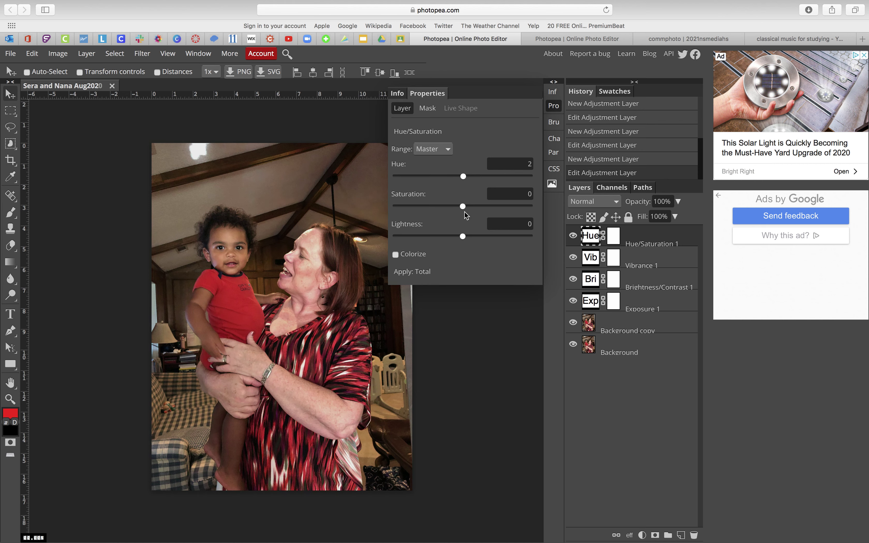
{"action": "mouse_move", "coordinate": [463, 207]}
{"action": "left_mouse_down"}
{"action": "mouse_move", "coordinate": [434, 208]}
{"action": "mouse_move", "coordinate": [489, 214]}
{"action": "mouse_move", "coordinate": [462, 209]}
{"action": "left_mouse_up"}
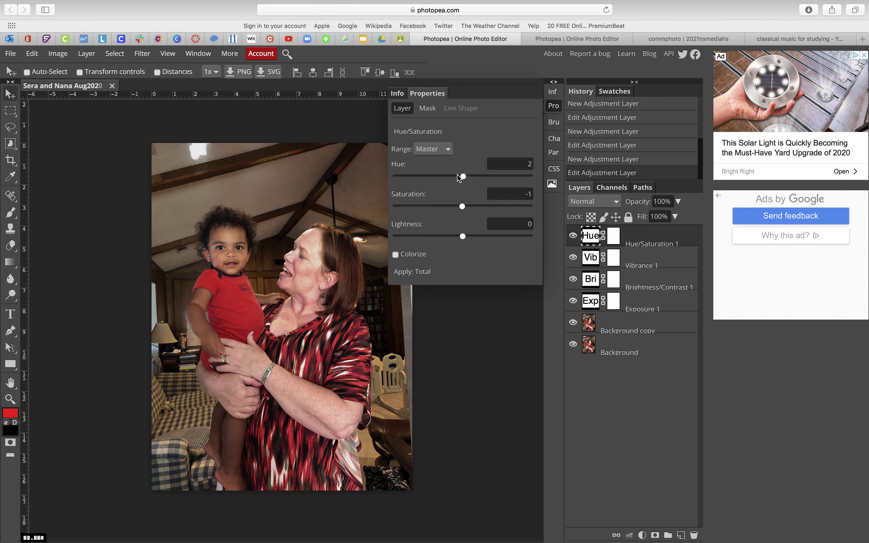
{"action": "left_click", "coordinate": [520, 196]}
{"action": "type", "text": "0"}
{"action": "key", "text": "Return"}
Revert the Hue/Saturation edits through the history and delete that adjustment layer.
{"action": "left_click", "coordinate": [613, 160]}
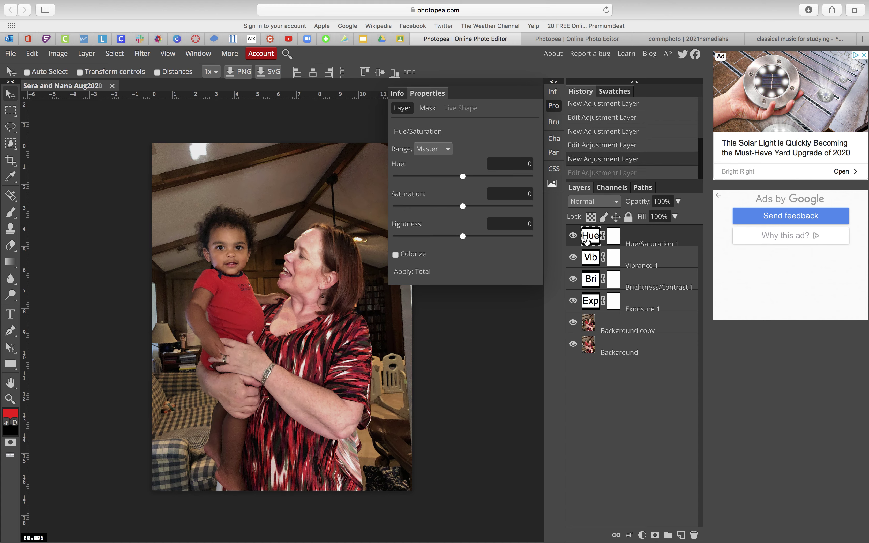
{"action": "left_click", "coordinate": [599, 145]}
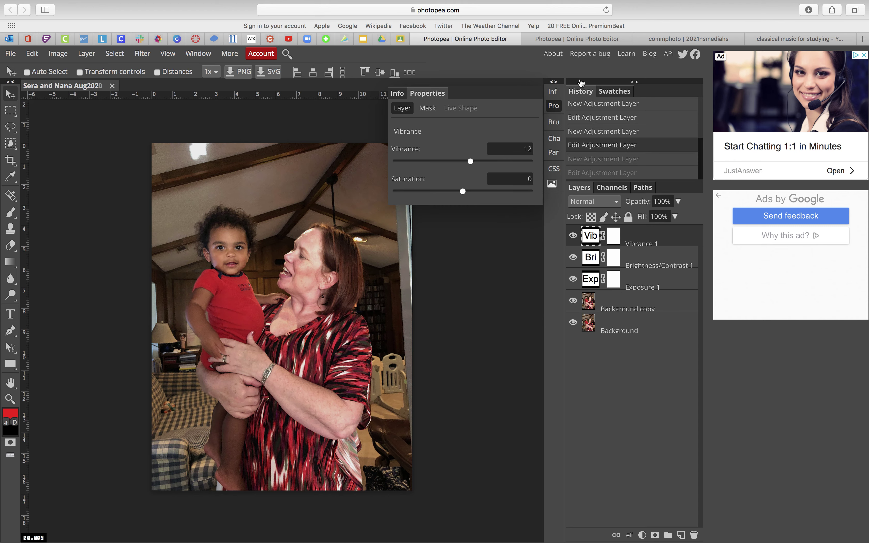
{"action": "left_click", "coordinate": [595, 160]}
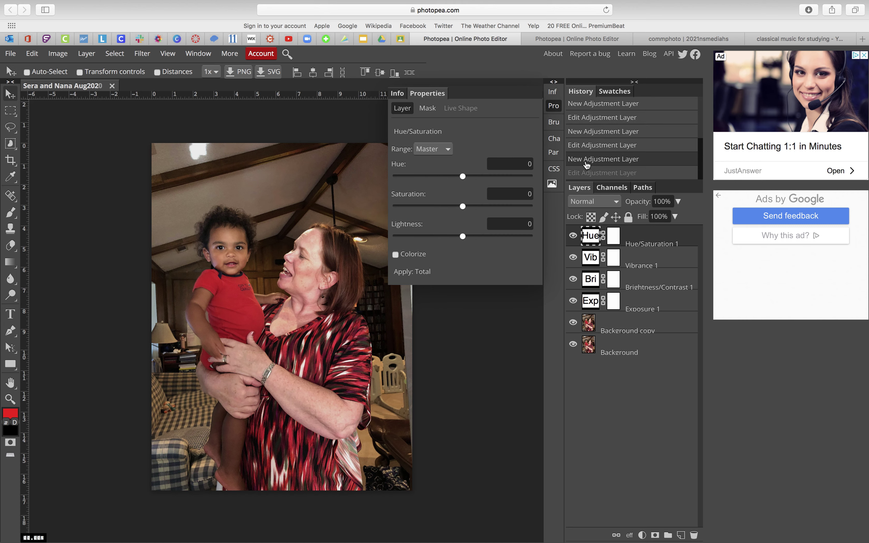
{"action": "left_click", "coordinate": [592, 240]}
{"action": "mouse_move", "coordinate": [592, 240]}
{"action": "left_mouse_down"}
{"action": "mouse_move", "coordinate": [687, 315]}
{"action": "mouse_move", "coordinate": [691, 495]}
{"action": "mouse_move", "coordinate": [647, 281]}
{"action": "mouse_move", "coordinate": [590, 238]}
{"action": "left_mouse_up"}
{"action": "key", "text": "Delete"}
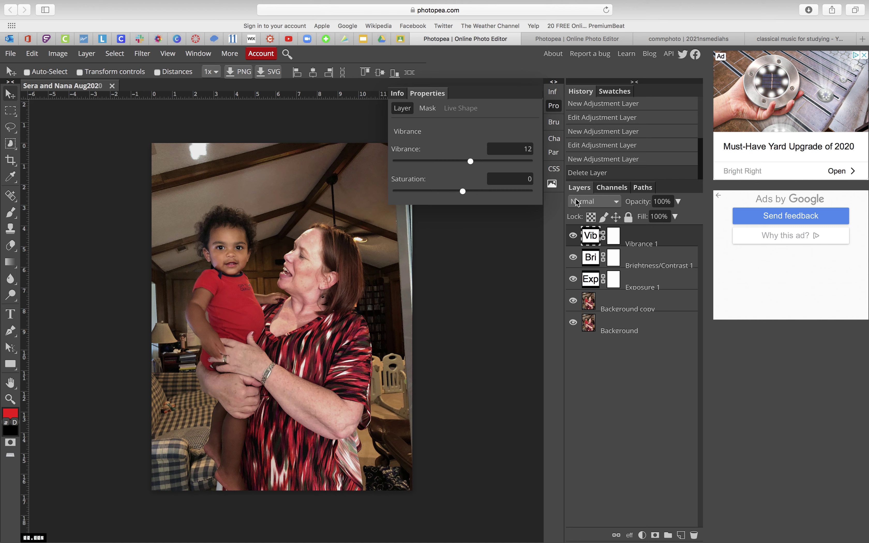
{"action": "left_click", "coordinate": [555, 111]}
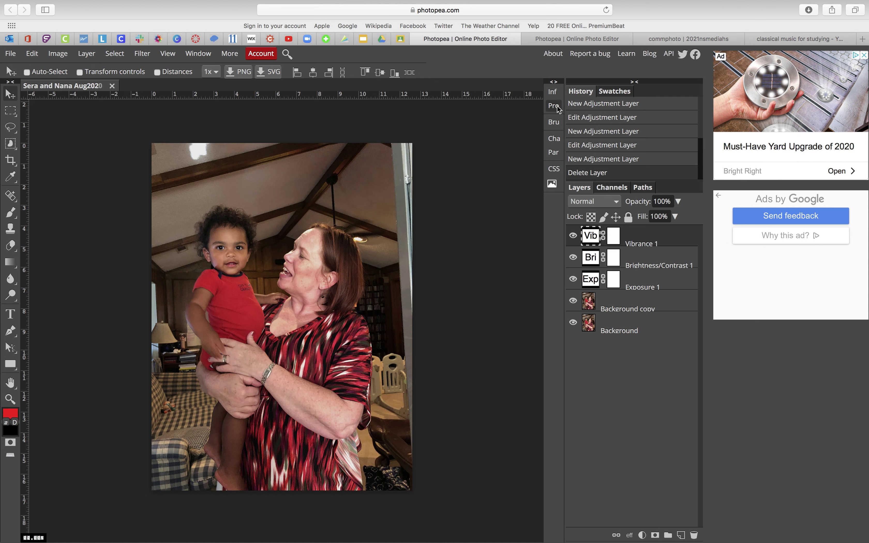